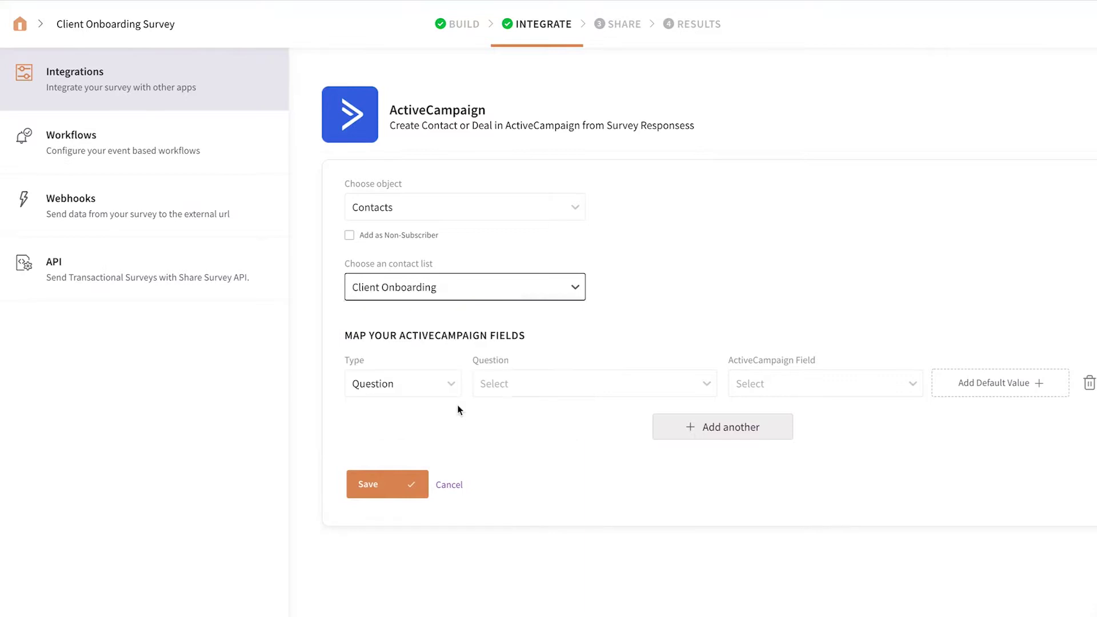
# In the intro preview, map name and email to First Name and Email for Client Onboarding, then answer the survey
pyautogui.click(591, 383)
pyautogui.click(600, 411)
pyautogui.click(754, 383)
pyautogui.click(722, 426)
pyautogui.click(526, 434)
pyautogui.click(566, 463)
pyautogui.click(822, 434)
pyautogui.click(767, 465)
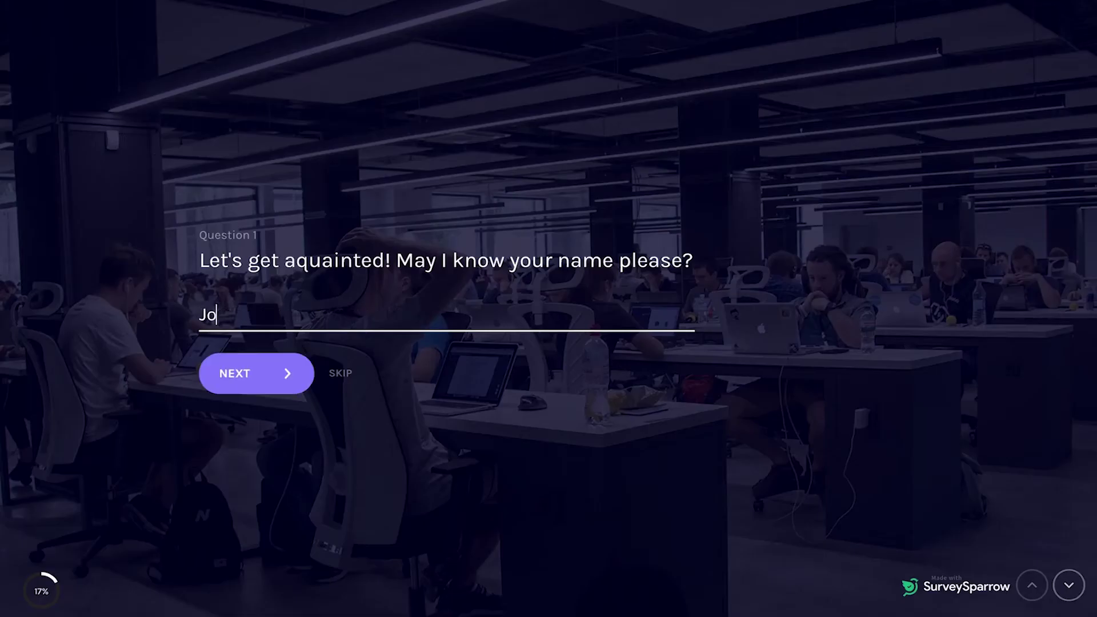
pyautogui.write('hn Edward')
pyautogui.click(294, 394)
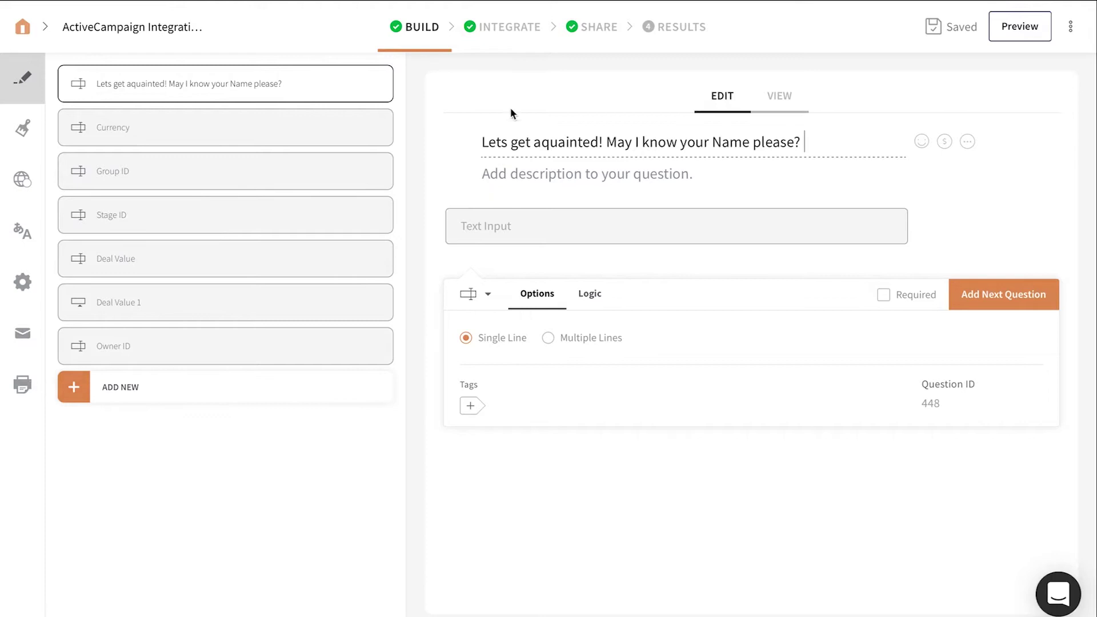
# Switch on ActiveCampaign in the survey's Integrations list to start connecting an account
pyautogui.click(520, 27)
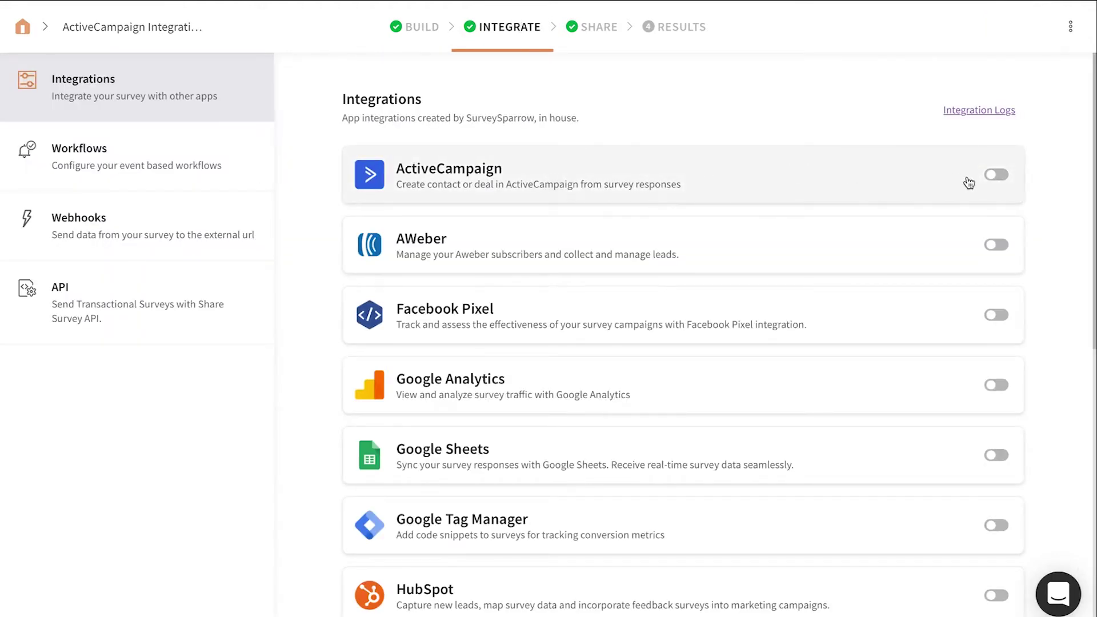
pyautogui.click(994, 176)
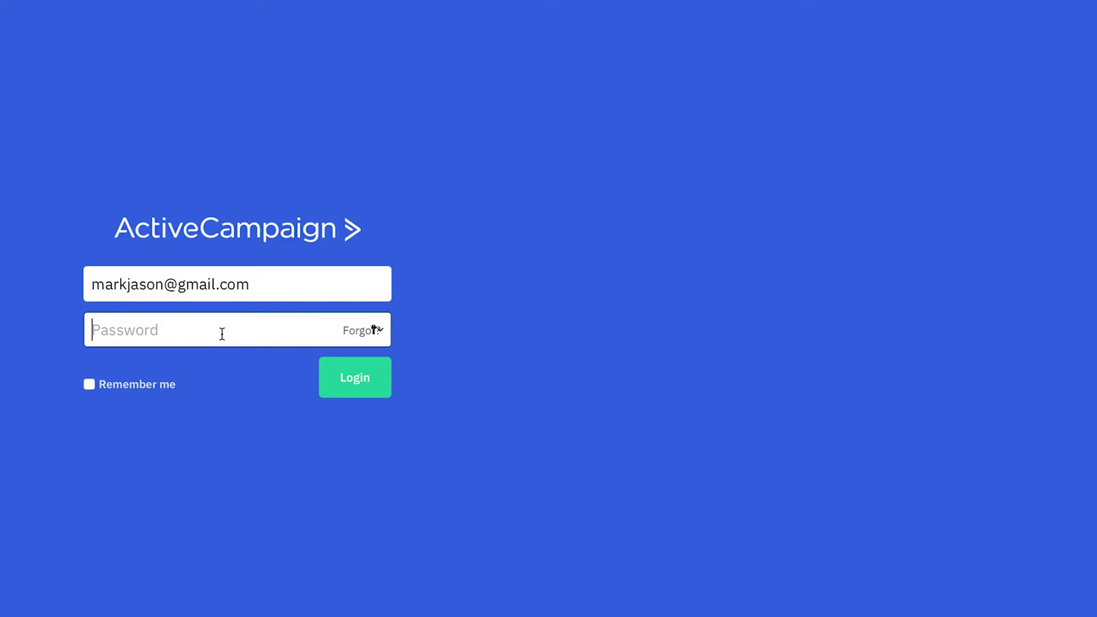
pyautogui.write('p')
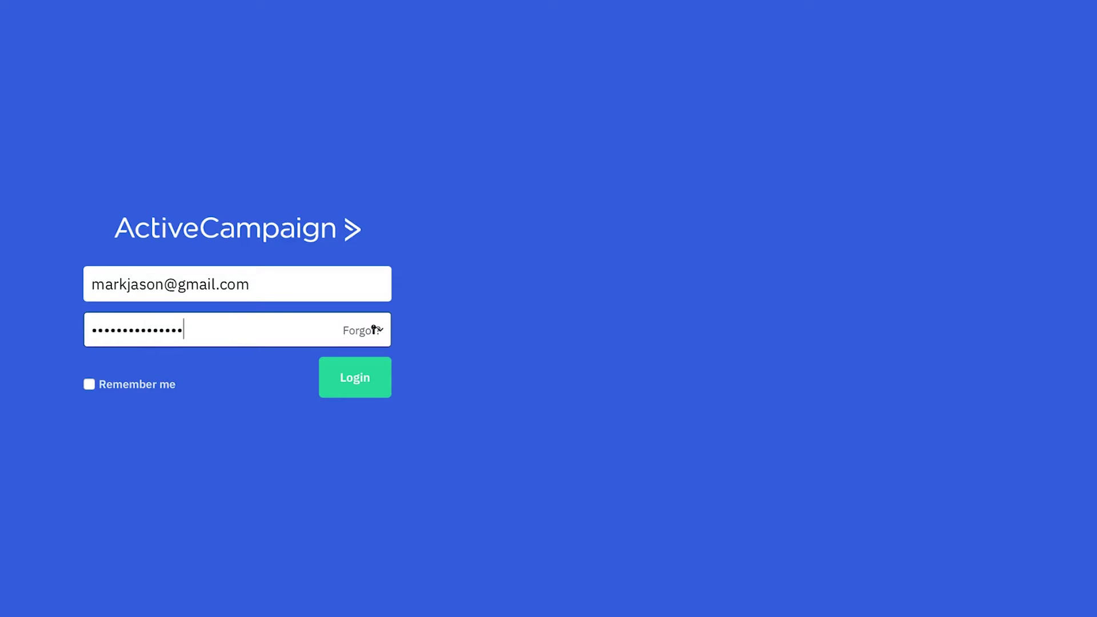
# Log in to ActiveCampaign, get the API URL and token from Developer settings, and paste them in
pyautogui.click(358, 382)
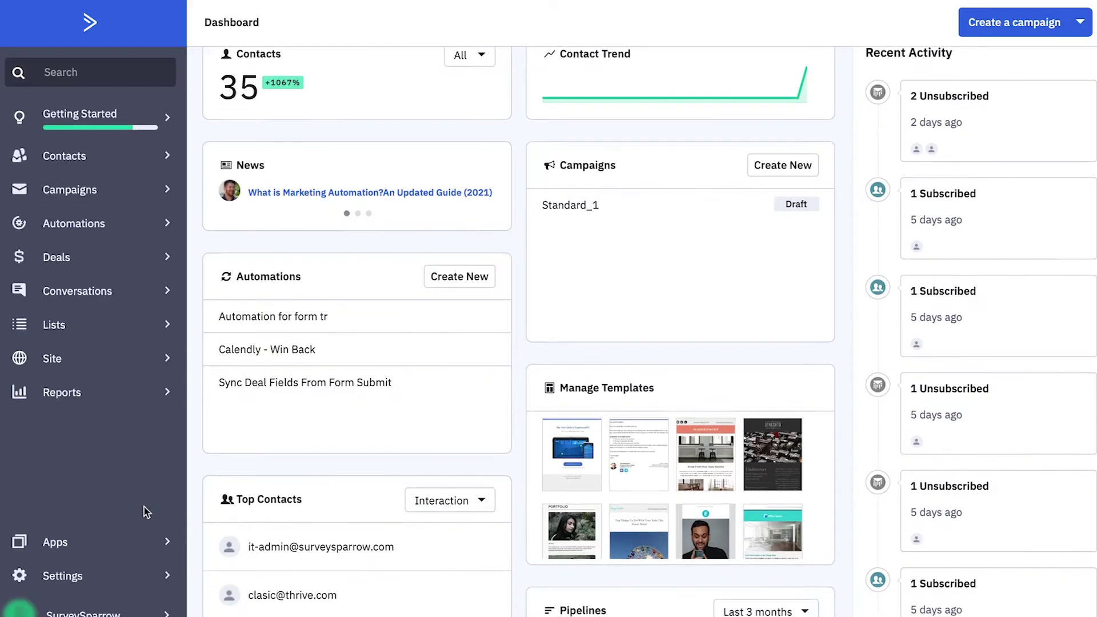
pyautogui.click(113, 572)
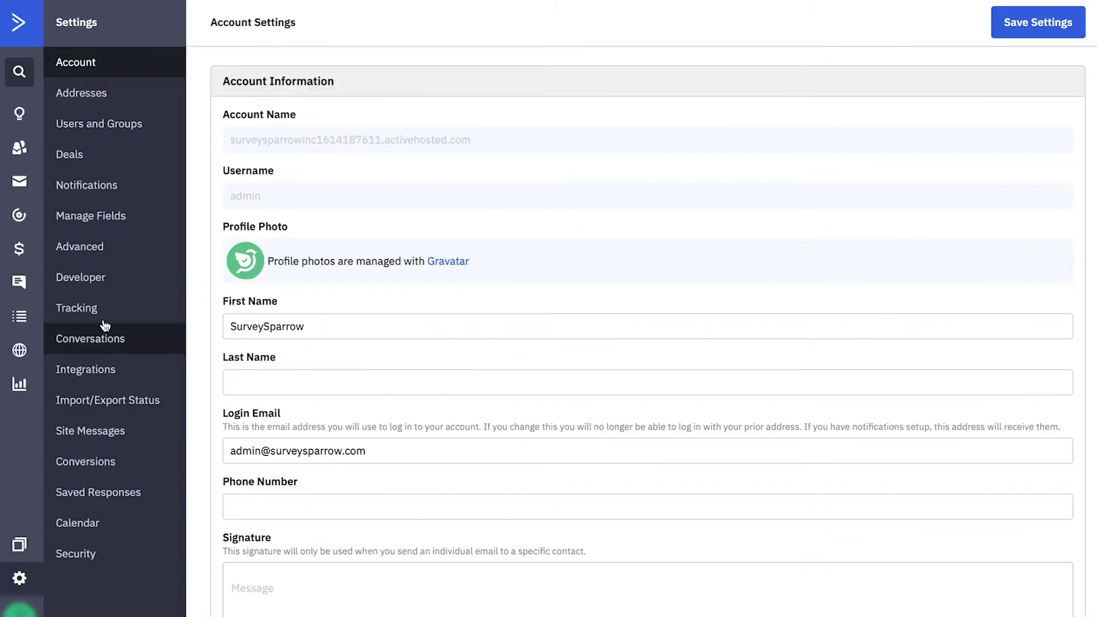
pyautogui.click(101, 284)
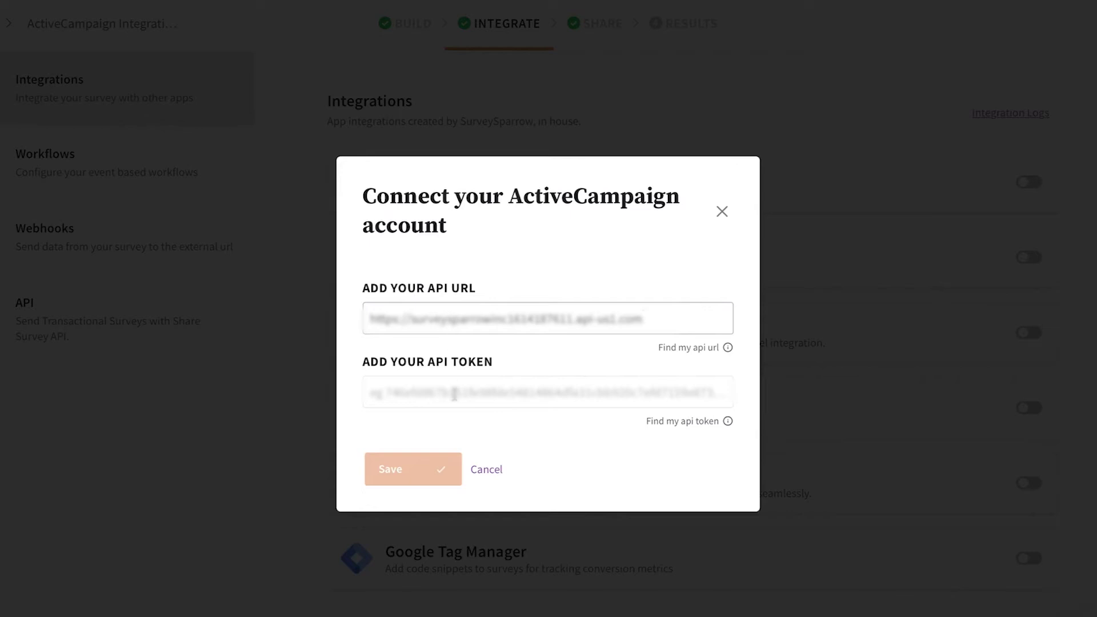
pyautogui.click(454, 394)
pyautogui.hotkey('ctrl', 'v')
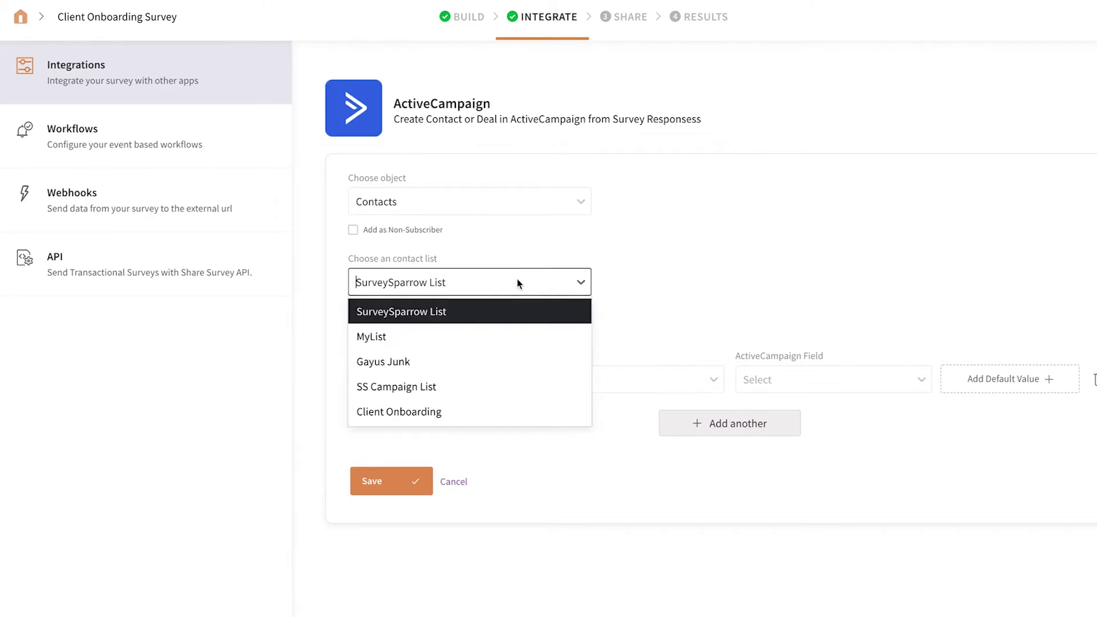
# Choose the Client Onboarding list, map name to First Name and email to Email, and save
pyautogui.click(463, 406)
pyautogui.click(540, 379)
pyautogui.click(566, 417)
pyautogui.click(772, 389)
pyautogui.click(774, 434)
pyautogui.click(729, 423)
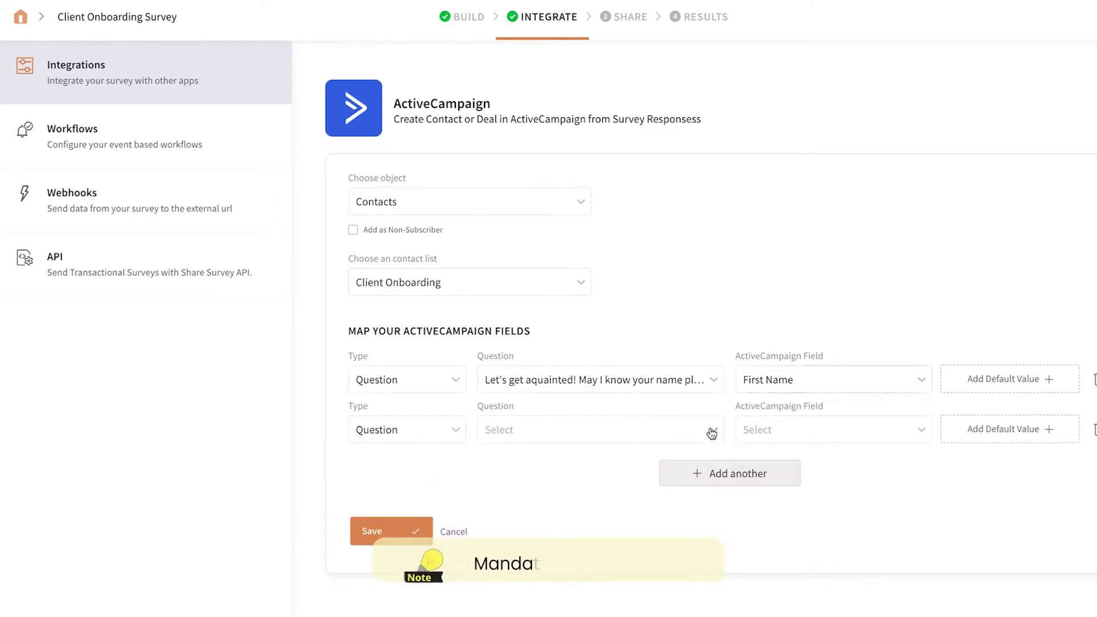
pyautogui.scroll(-2, 600, 514)
pyautogui.click(557, 611)
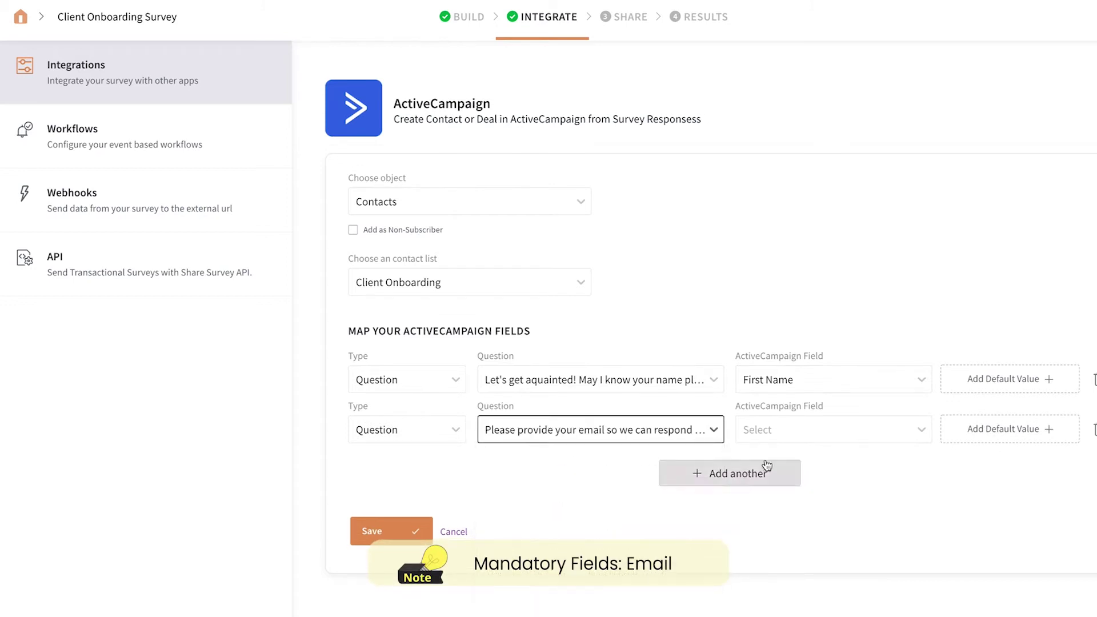
pyautogui.click(781, 429)
pyautogui.click(776, 458)
pyautogui.click(409, 533)
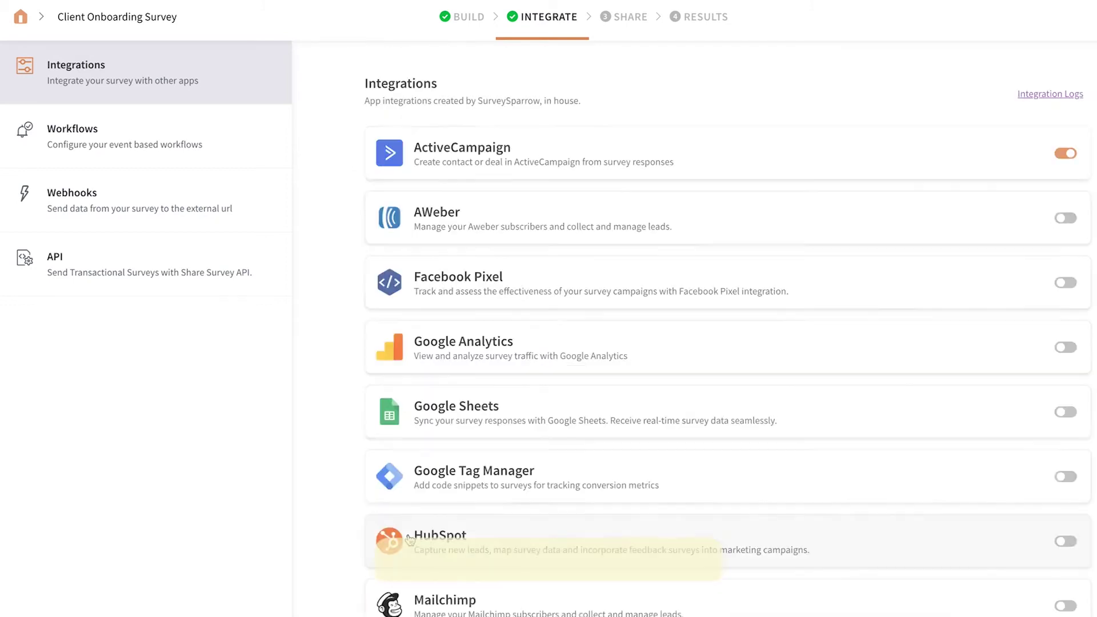
# Go to the SHARE step to take the survey and submit a test response
pyautogui.click(626, 17)
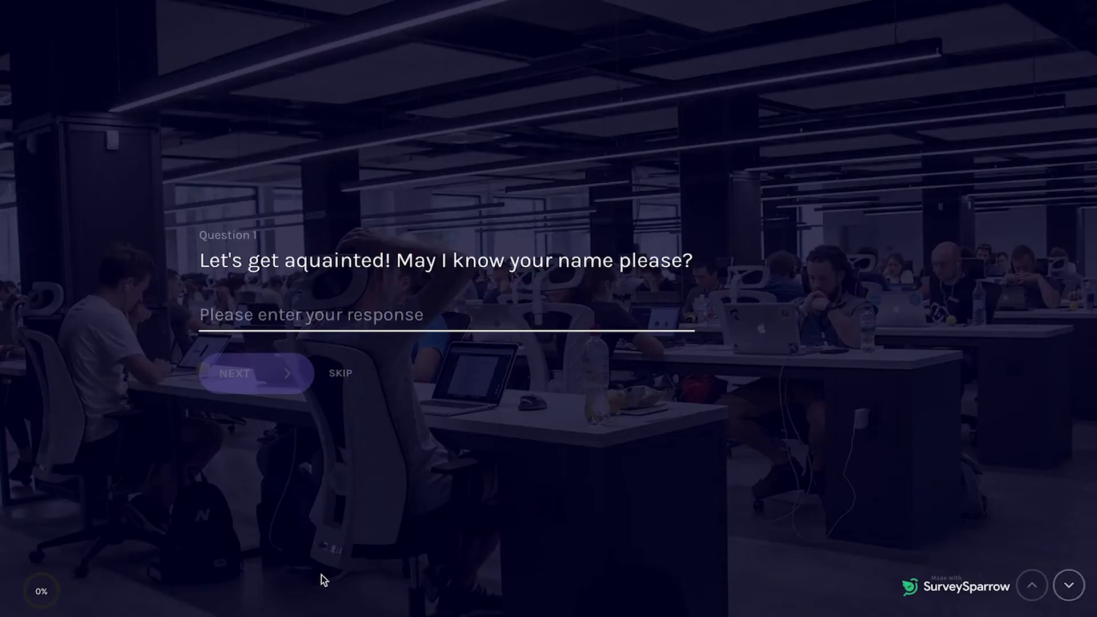
pyautogui.write('John Edward')
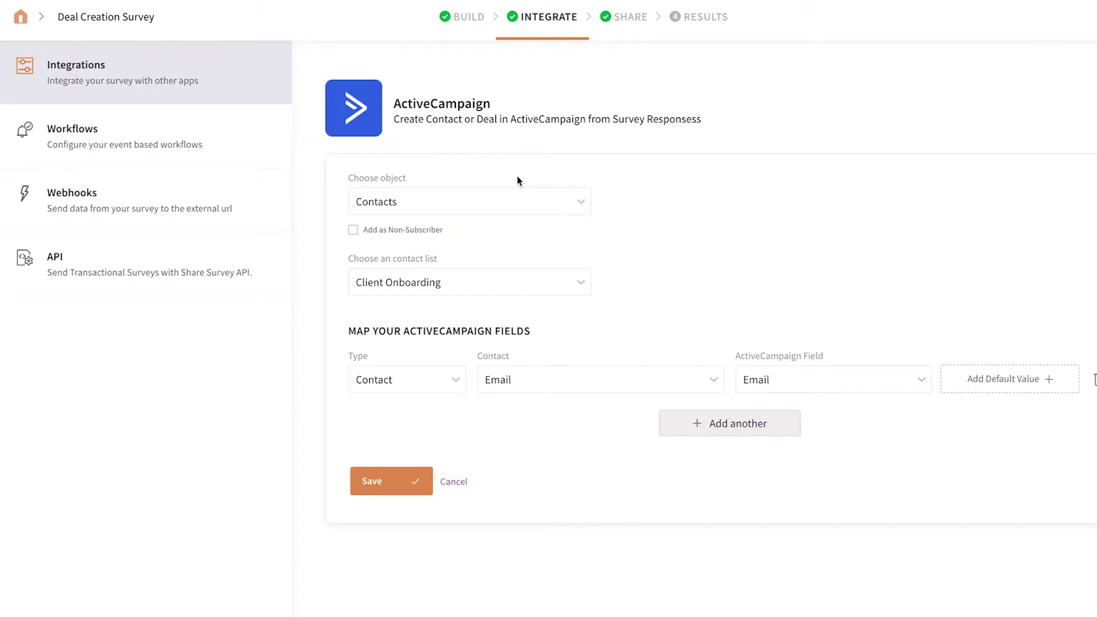
# Set the object to Deals with the Create action, mapping questions to Contact ID and Stage ID
pyautogui.click(512, 204)
pyautogui.click(502, 253)
pyautogui.click(497, 266)
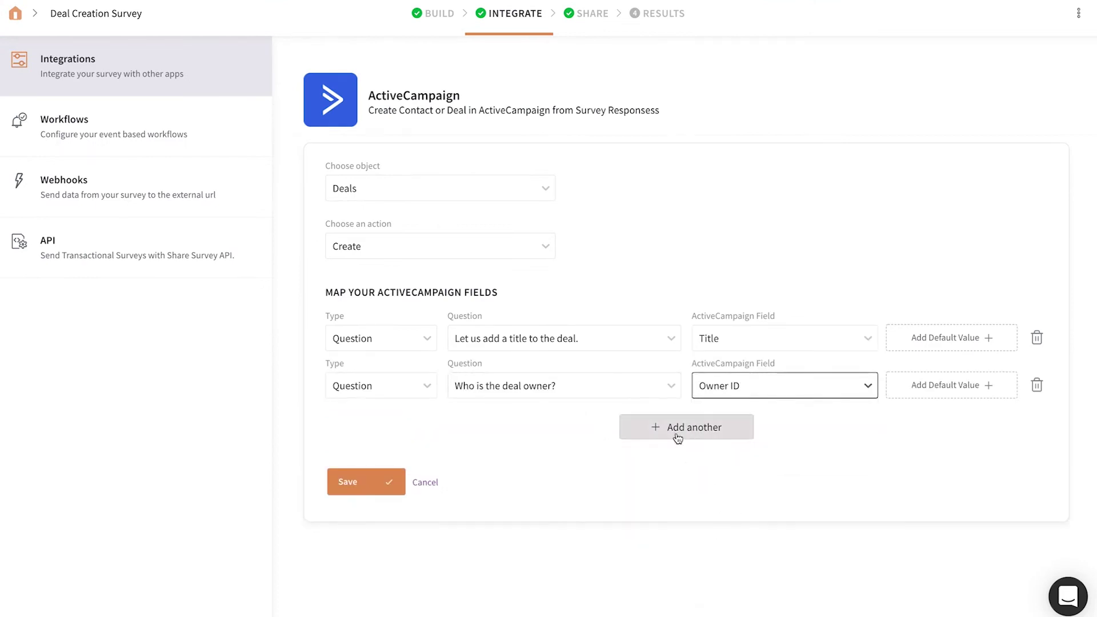
pyautogui.click(785, 433)
pyautogui.click(730, 529)
pyautogui.click(686, 474)
pyautogui.click(729, 483)
# Map the group, estimated value and currency questions to Group ID, Value and Currency, then check the 'To be negotiated' deal
pyautogui.click(686, 522)
pyautogui.scroll(-1, 634, 487)
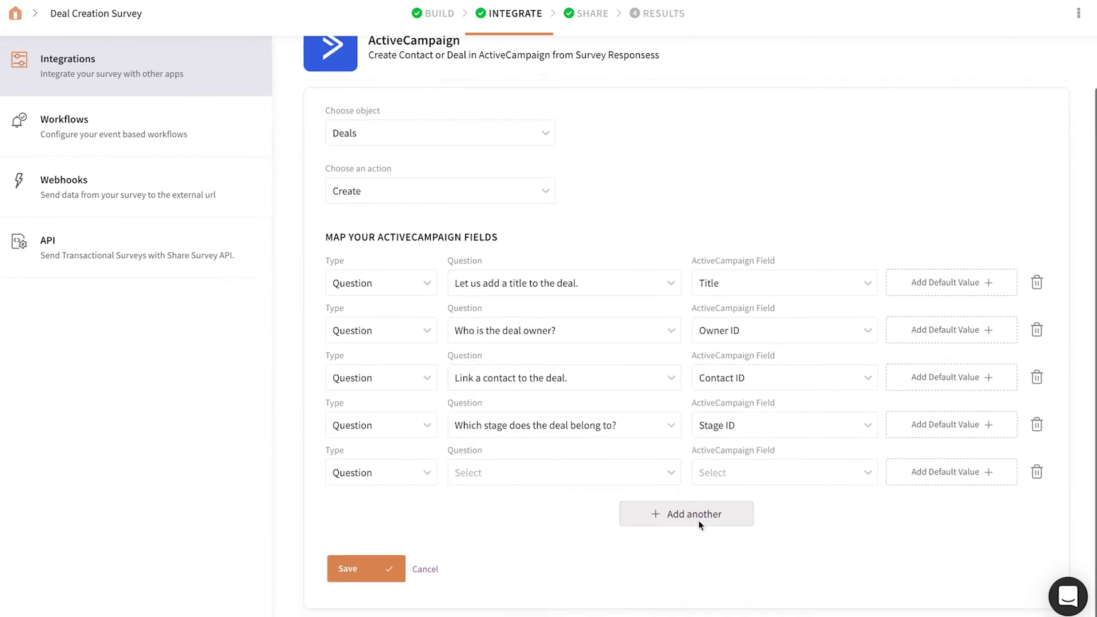
pyautogui.click(558, 473)
pyautogui.click(784, 472)
pyautogui.click(687, 515)
pyautogui.click(557, 519)
pyautogui.click(785, 519)
pyautogui.click(685, 561)
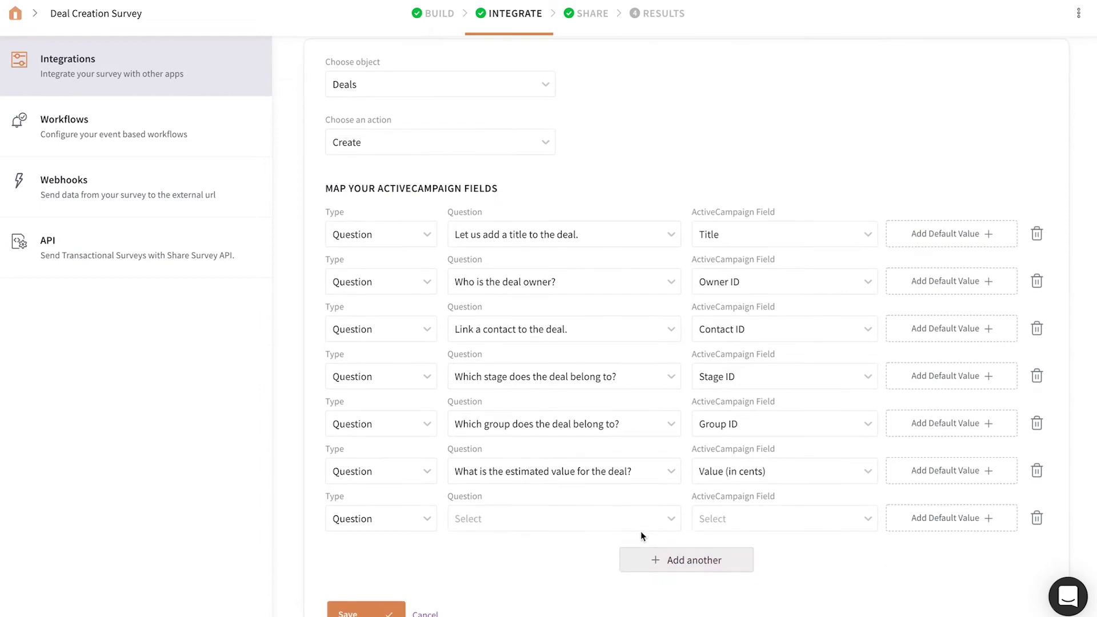
pyautogui.click(557, 519)
pyautogui.click(784, 518)
pyautogui.click(754, 581)
pyautogui.scroll(-1, 634, 514)
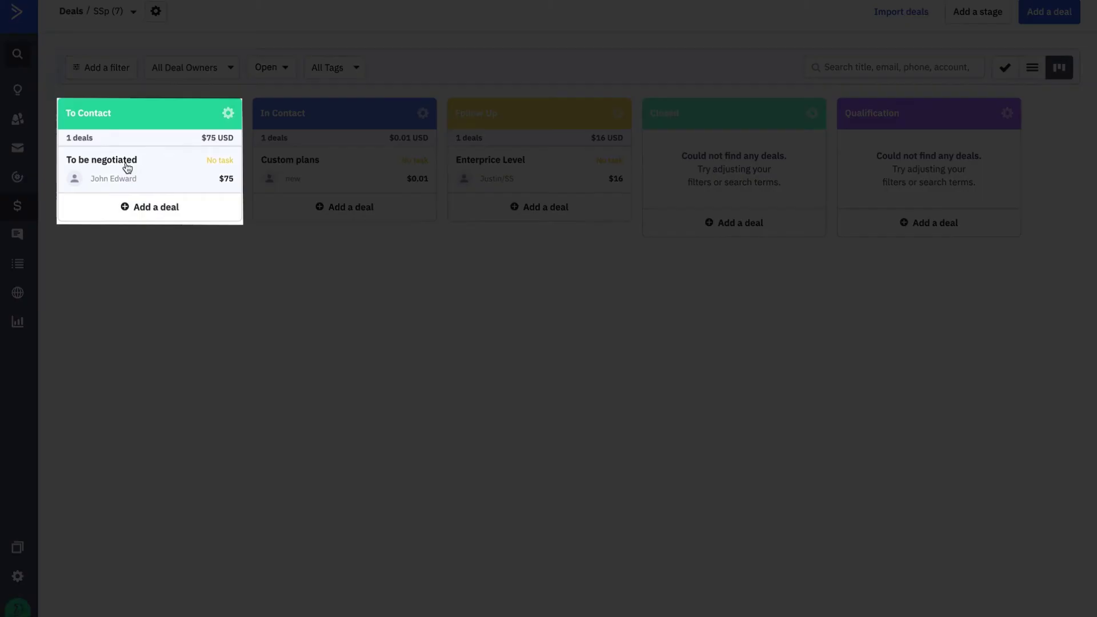
pyautogui.click(128, 163)
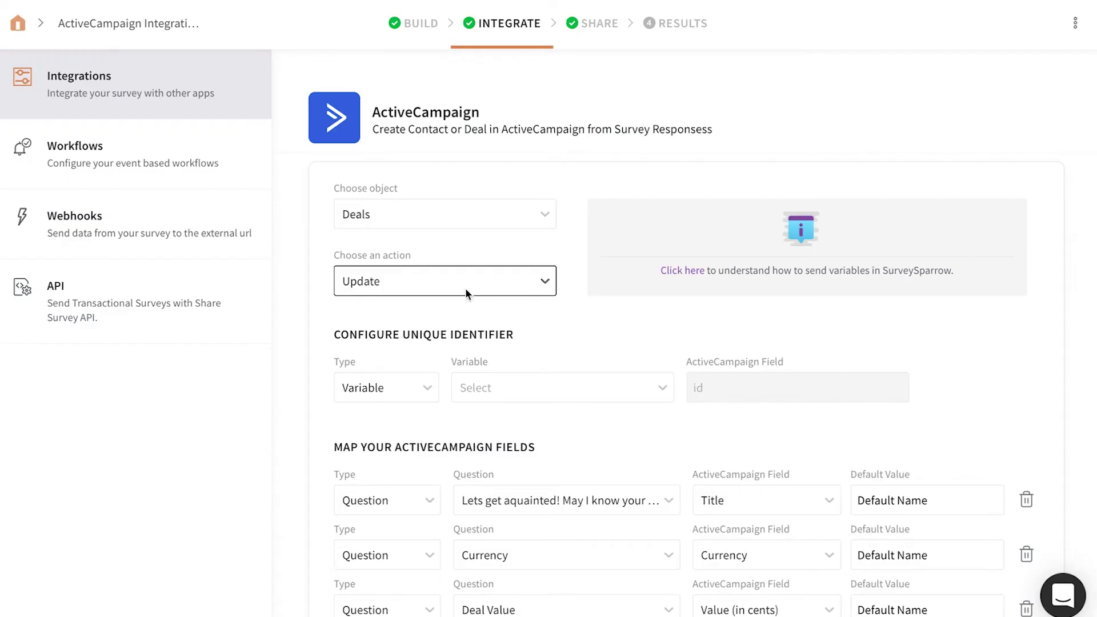
# Keep the Update deal action, set the identifier type to Question, and pick Owner ID
pyautogui.click(465, 288)
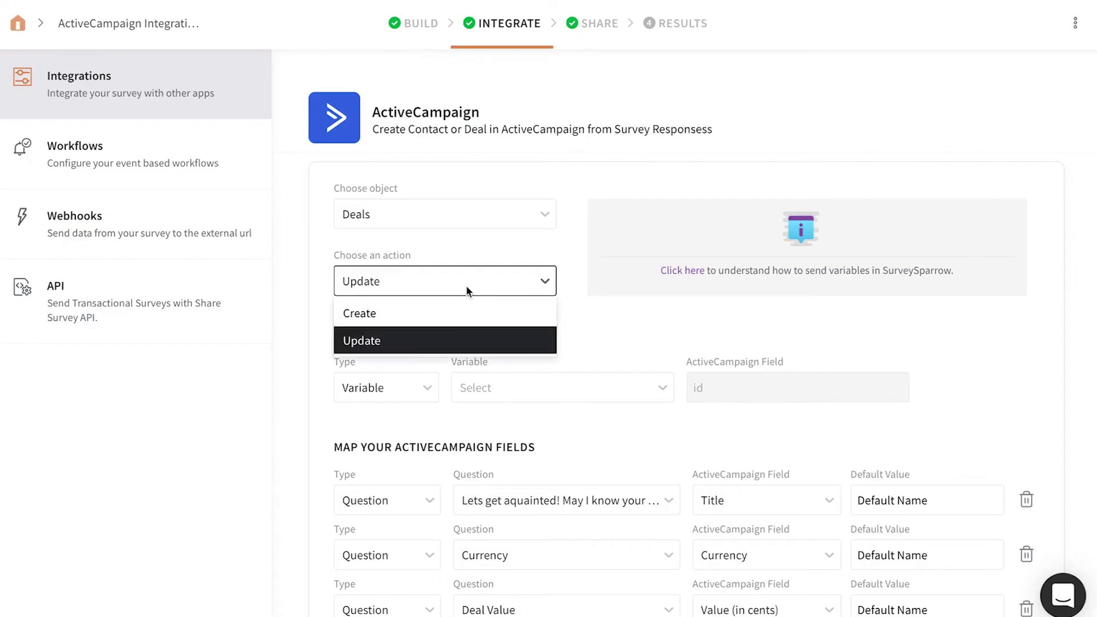
pyautogui.click(411, 354)
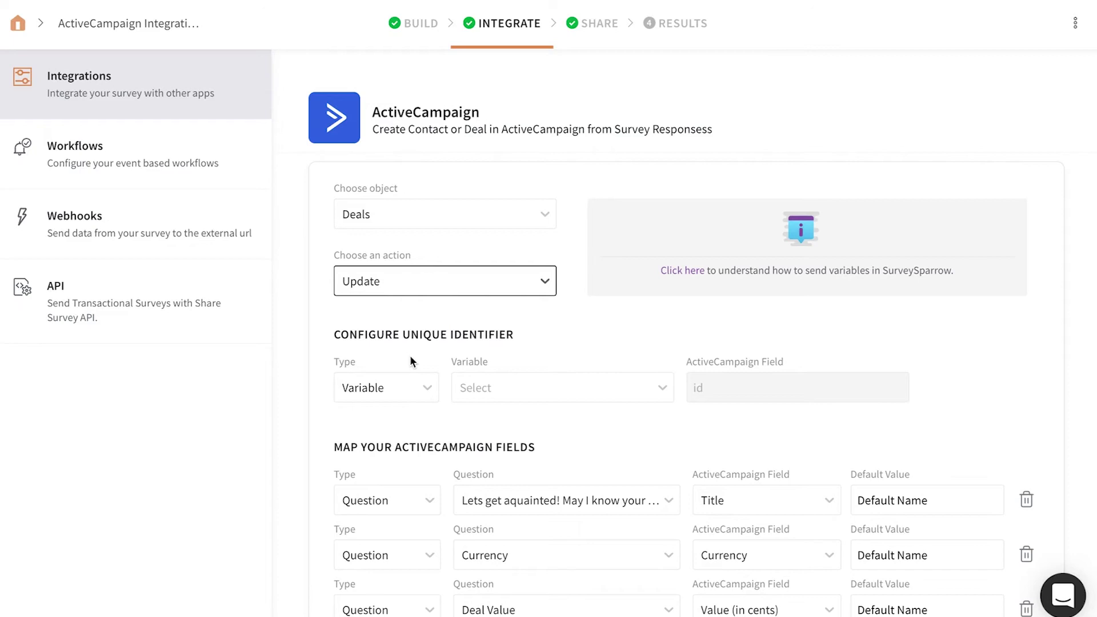
pyautogui.click(407, 385)
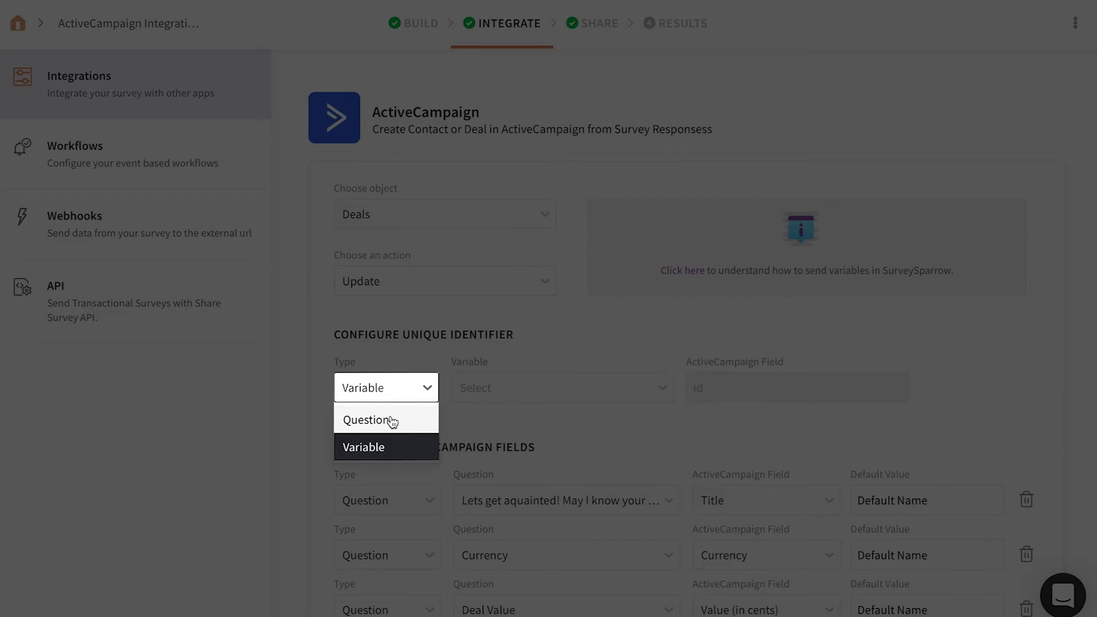
pyautogui.click(392, 421)
pyautogui.click(482, 388)
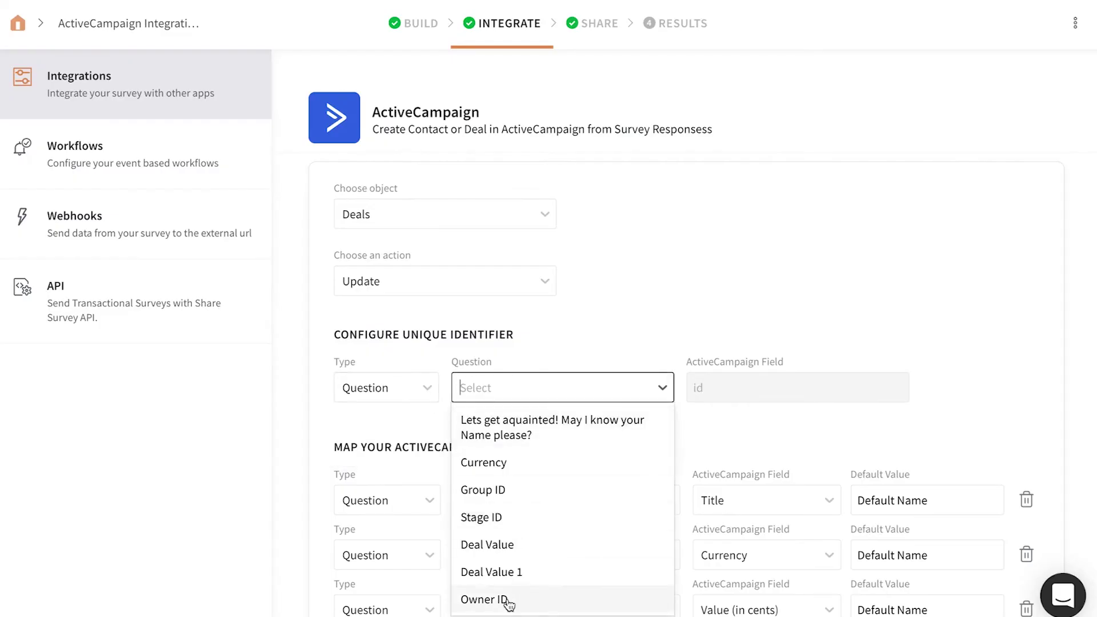
pyautogui.click(484, 599)
pyautogui.scroll(-1, 536, 463)
pyautogui.scroll(-3, 700, 395)
pyautogui.scroll(-3, 693, 452)
pyautogui.scroll(-2, 694, 458)
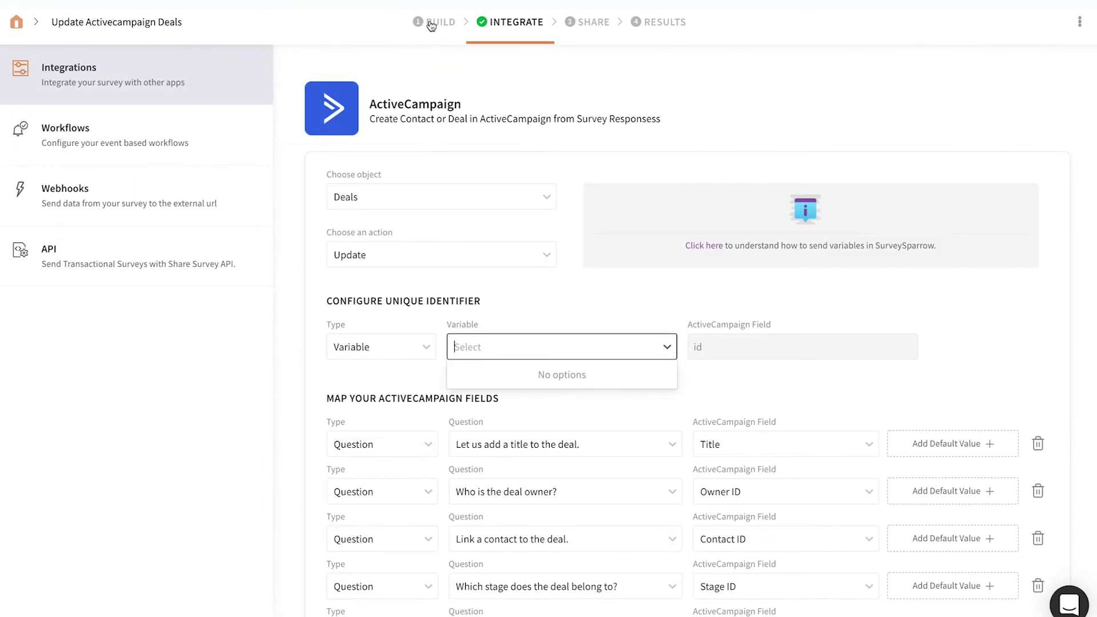
# Add a custom global variable labelled deal_id, then go back to the INTEGRATE tab
pyautogui.click(431, 26)
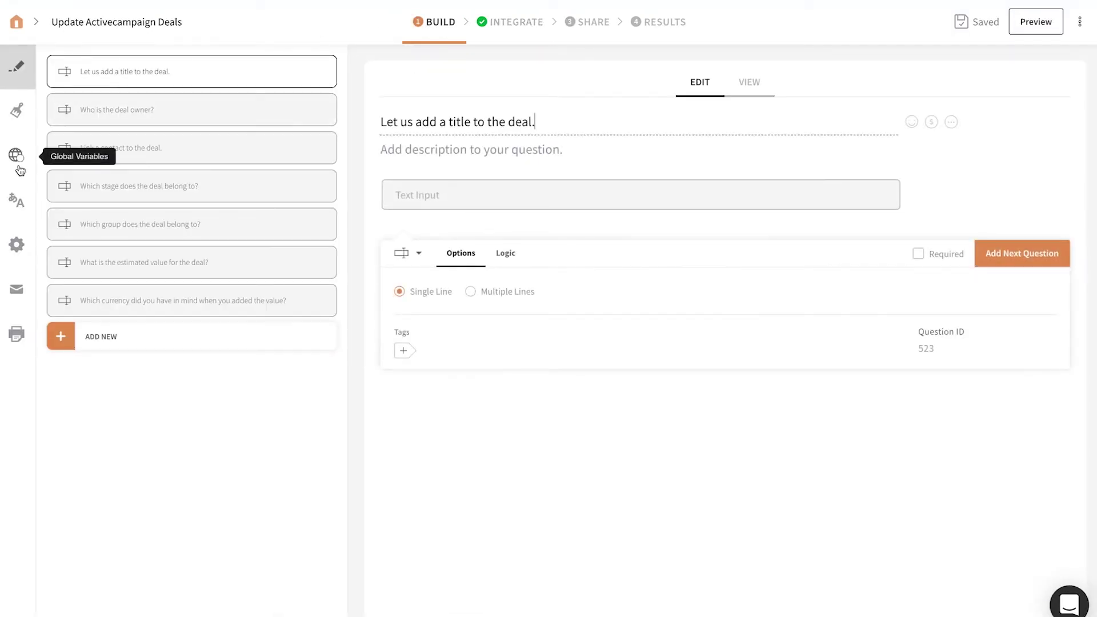
pyautogui.click(20, 169)
pyautogui.click(82, 180)
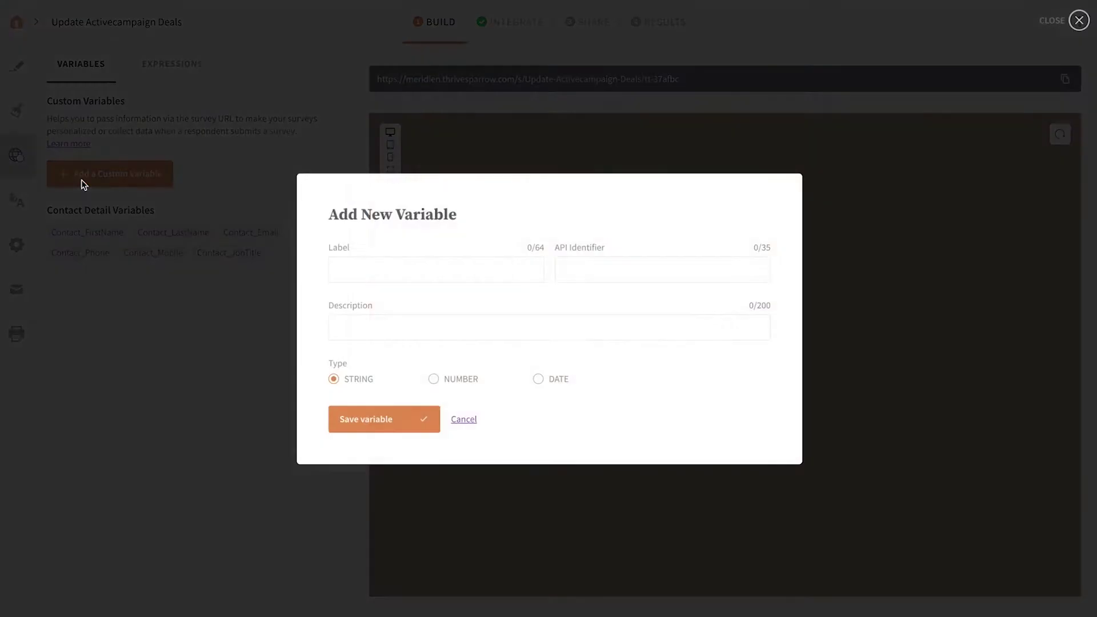
pyautogui.click(390, 277)
pyautogui.write('deal i')
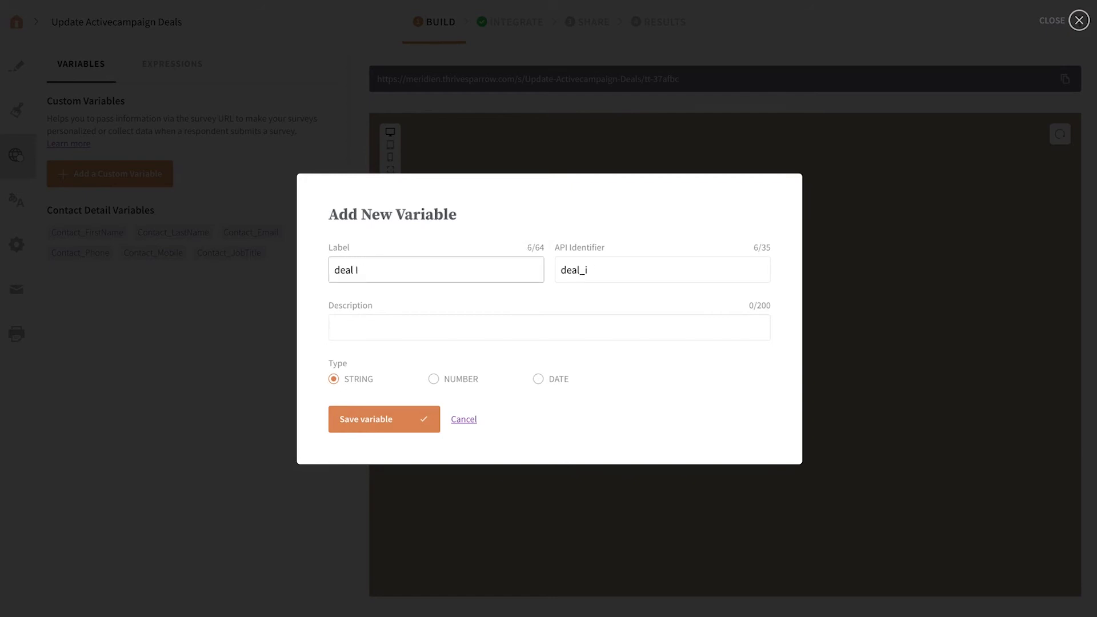
pyautogui.write('D')
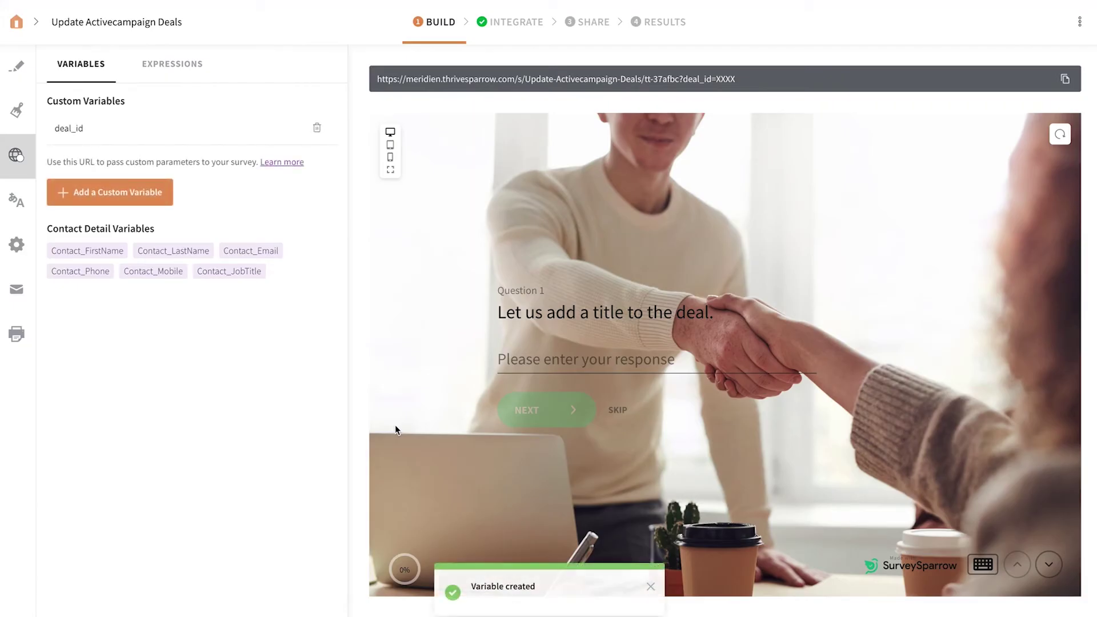
pyautogui.click(518, 25)
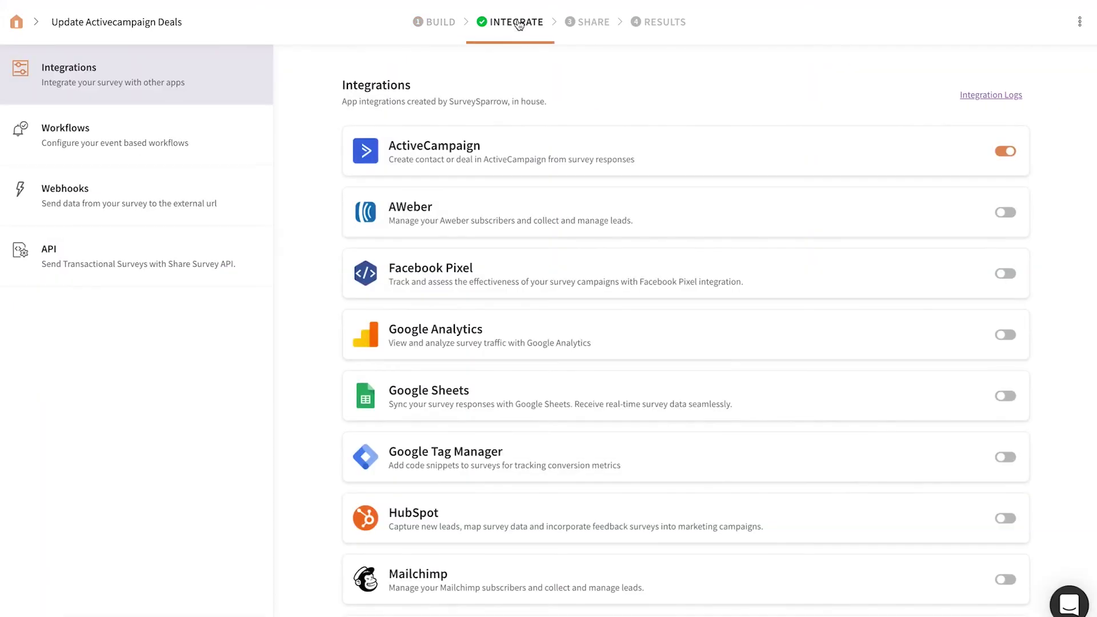
# In the ActiveCampaign settings, choose the Update deal action with deal_id as the identifier variable
pyautogui.click(501, 149)
pyautogui.click(498, 257)
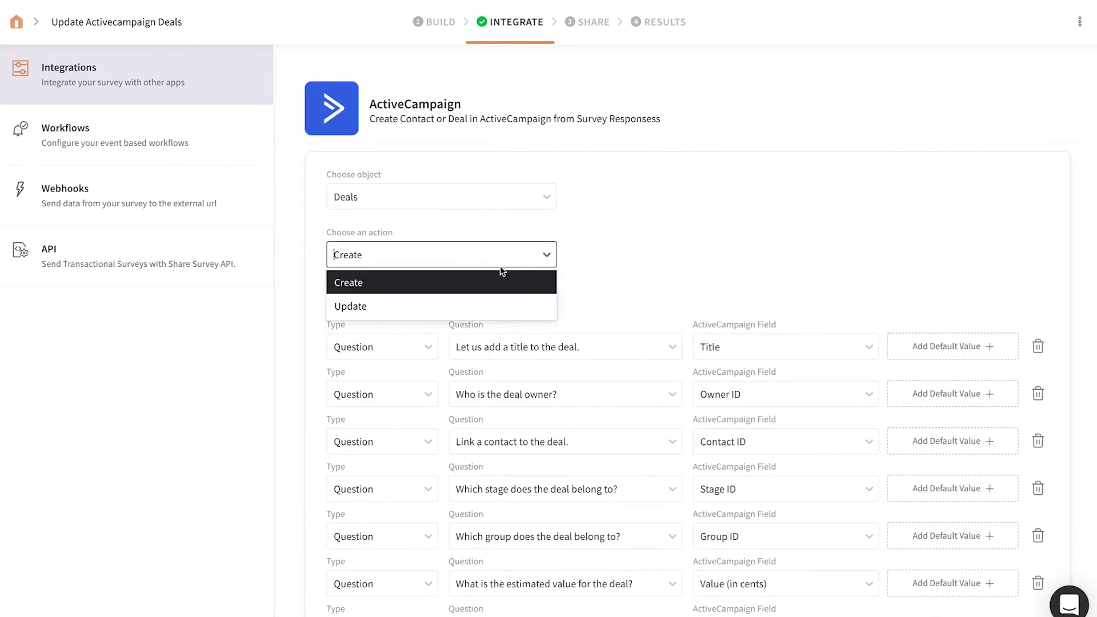
pyautogui.click(498, 298)
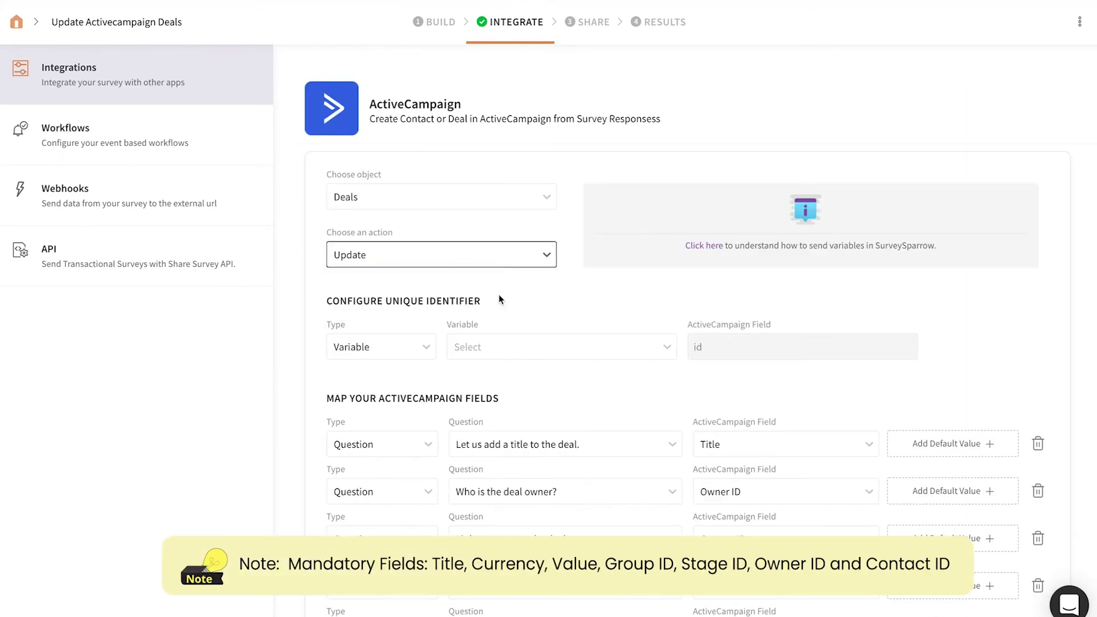
pyautogui.click(509, 341)
pyautogui.click(512, 373)
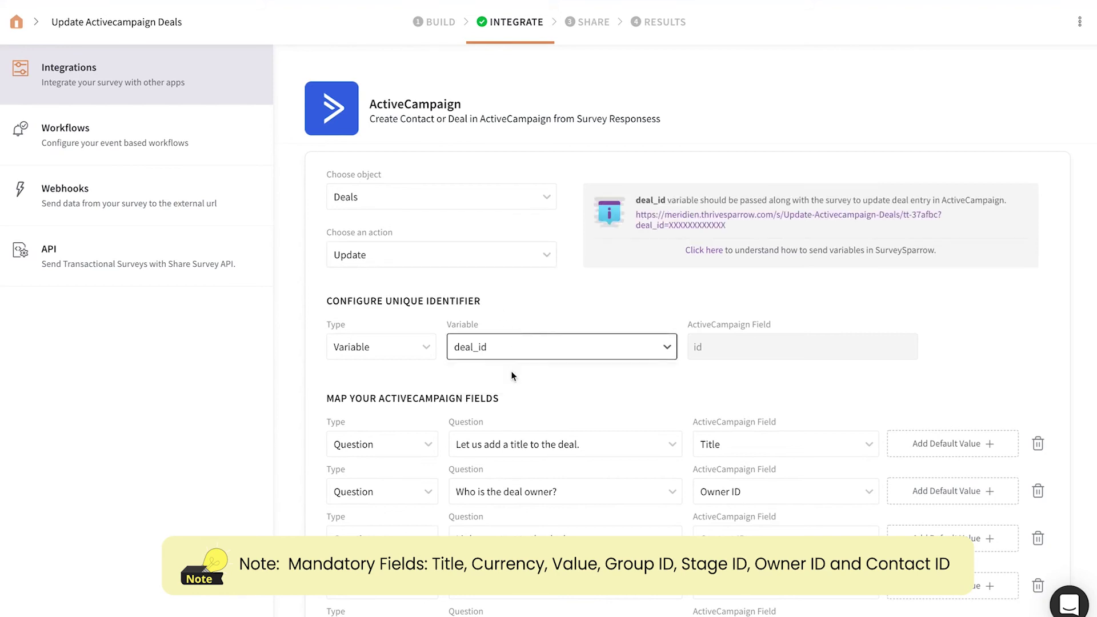
# Trim the survey link so it ends at ?deal_id= ready for the deal's ID
pyautogui.press('BackSpace')
pyautogui.press('BackSpace')
pyautogui.press('BackSpace')
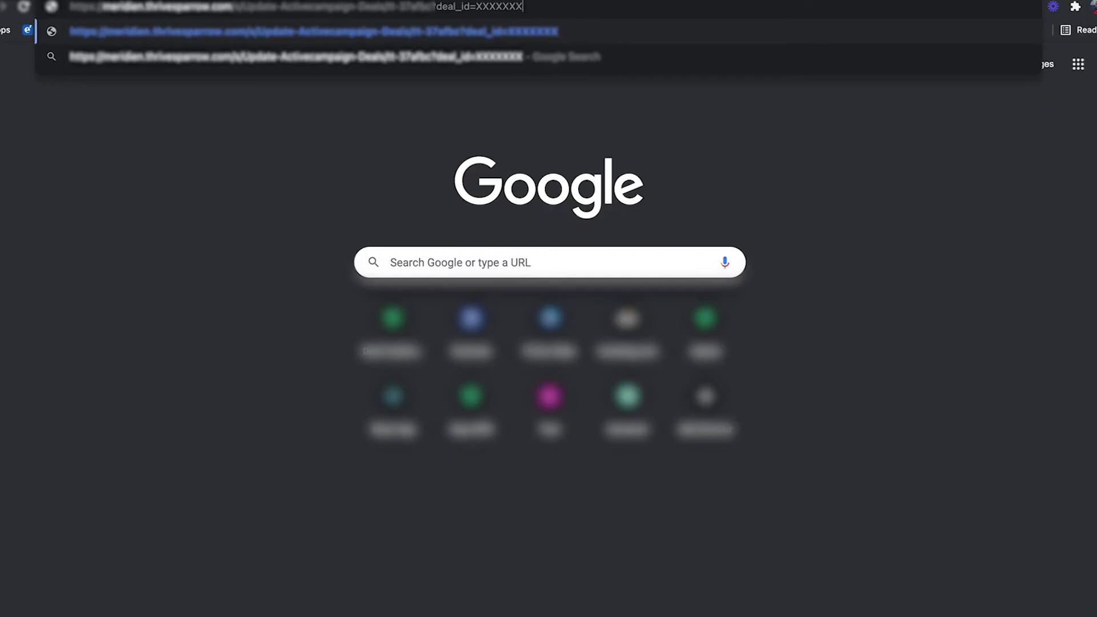
pyautogui.press('BackSpace')
pyautogui.press('BackSpace')
pyautogui.press('BackSpace')
pyautogui.press('BackSpace')
pyautogui.press('BackSpace')
pyautogui.press('BackSpace')
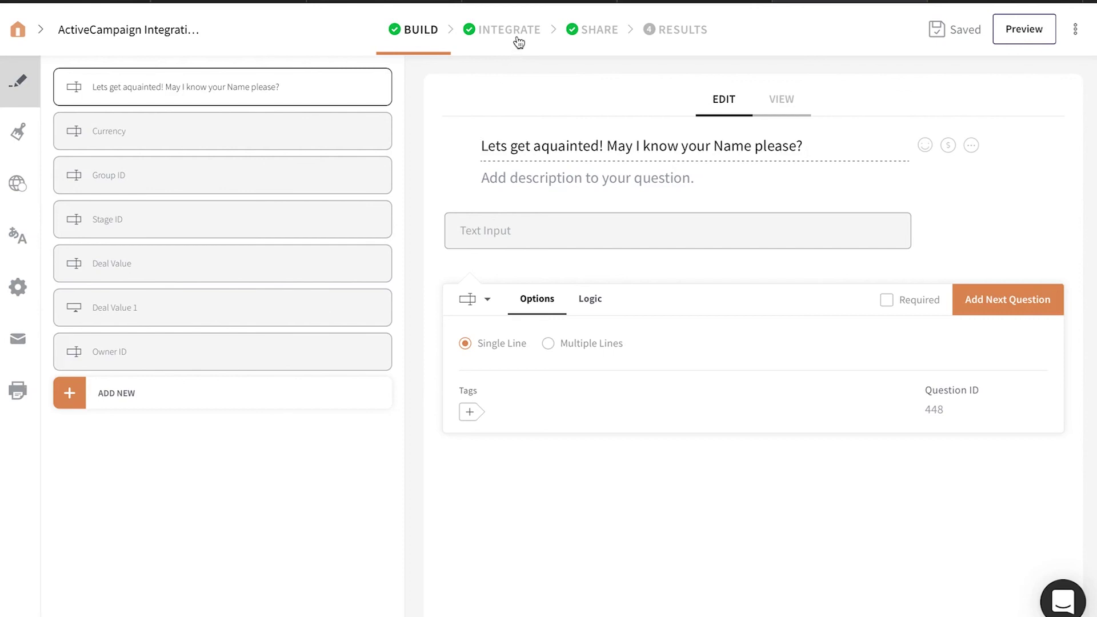
# Bring up the ActiveCampaign Integration survey's integrations list, with ActiveCampaign switched on
pyautogui.click(511, 32)
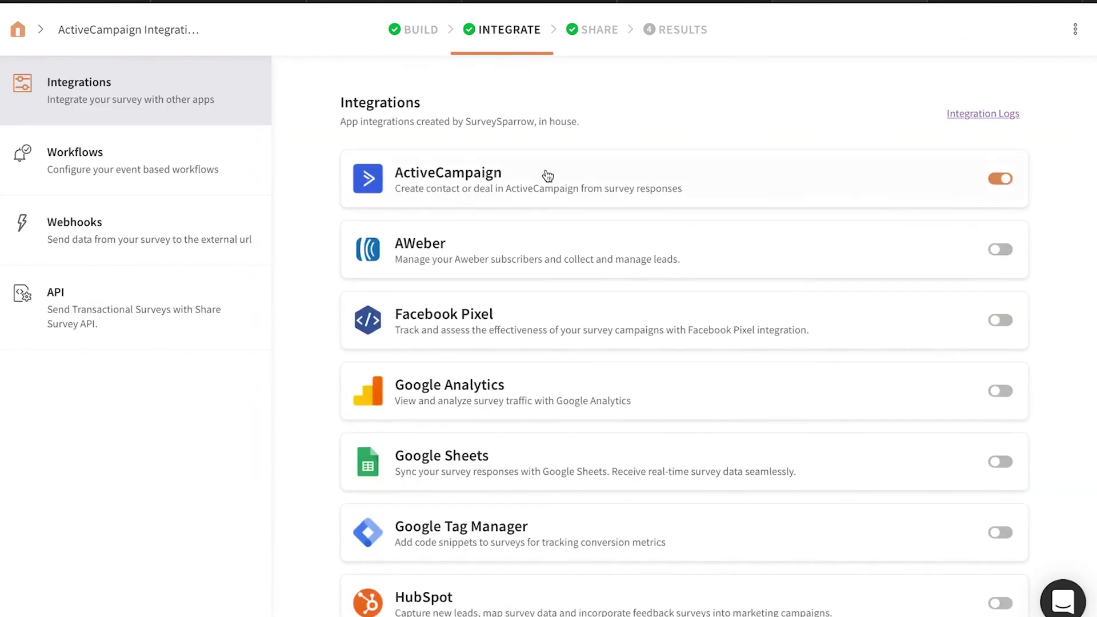